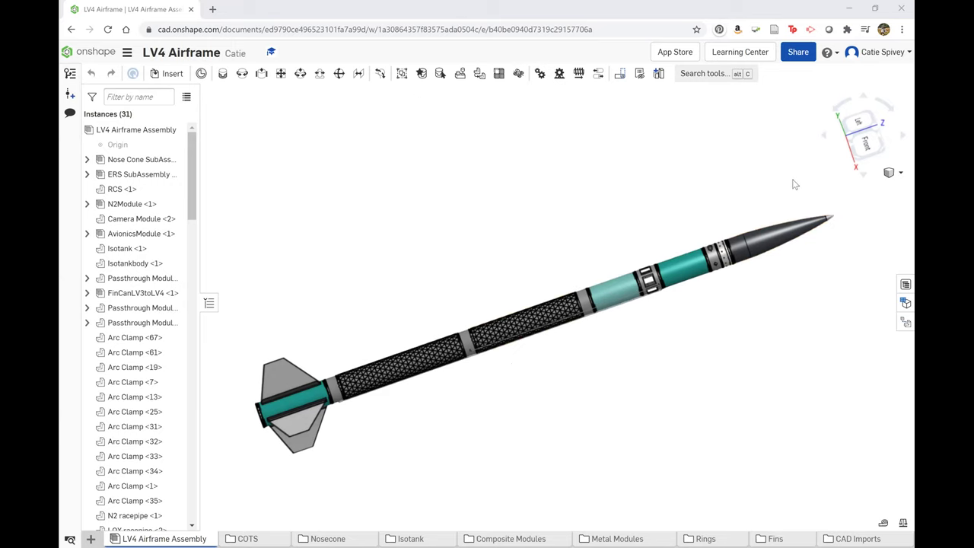
Orbit and zoom in along the rocket to the nose cone joint
right_drag(796, 181, 786, 187)
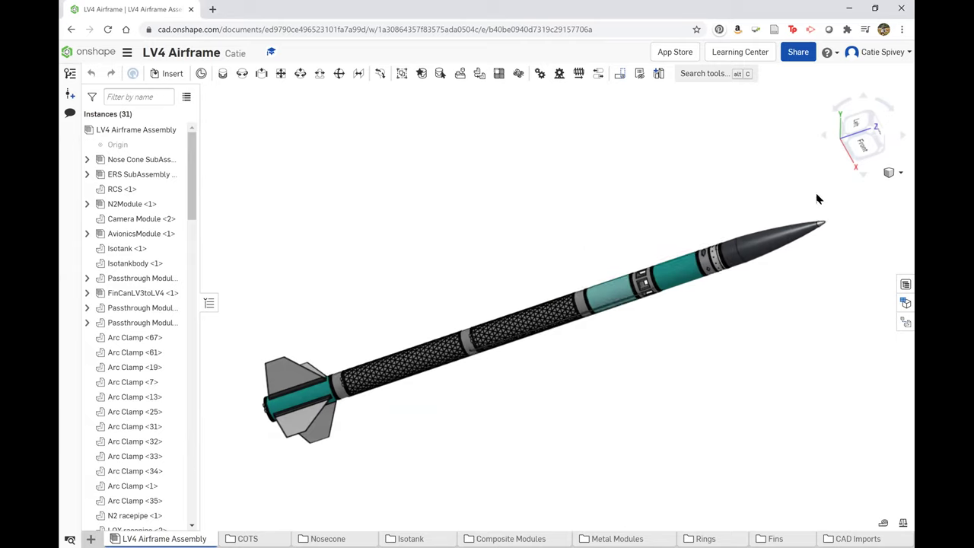
scroll(799, 200, up, 3)
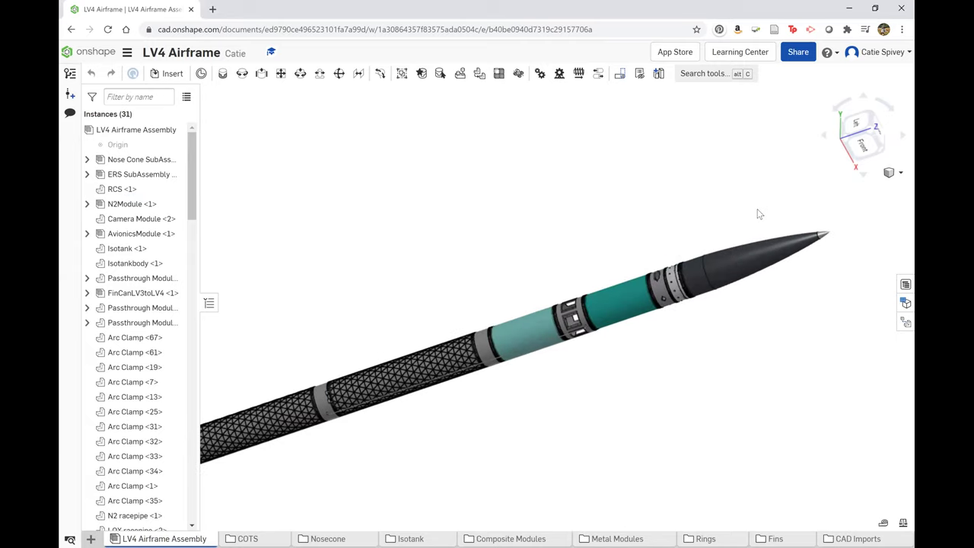
right_drag(757, 211, 862, 238)
scroll(809, 370, up, 4)
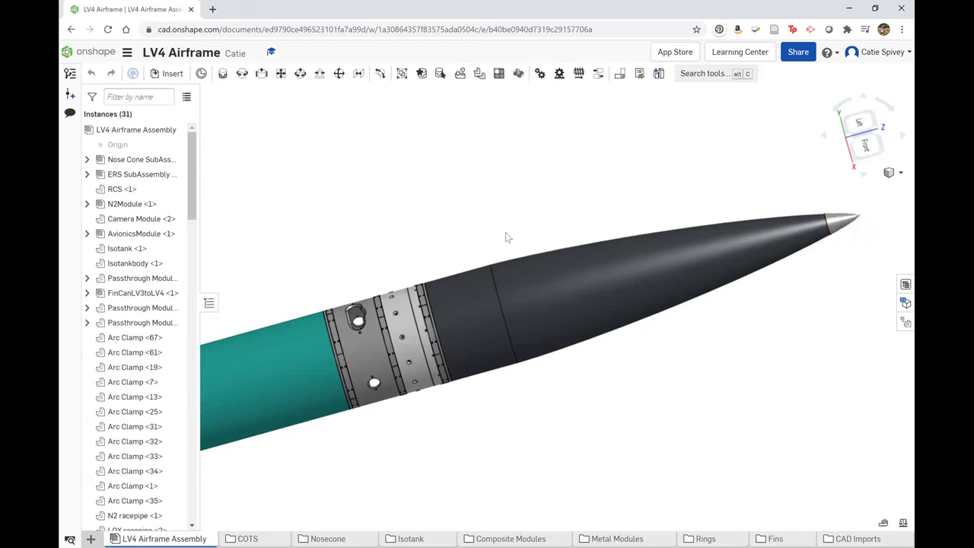
scroll(403, 308, up, 2)
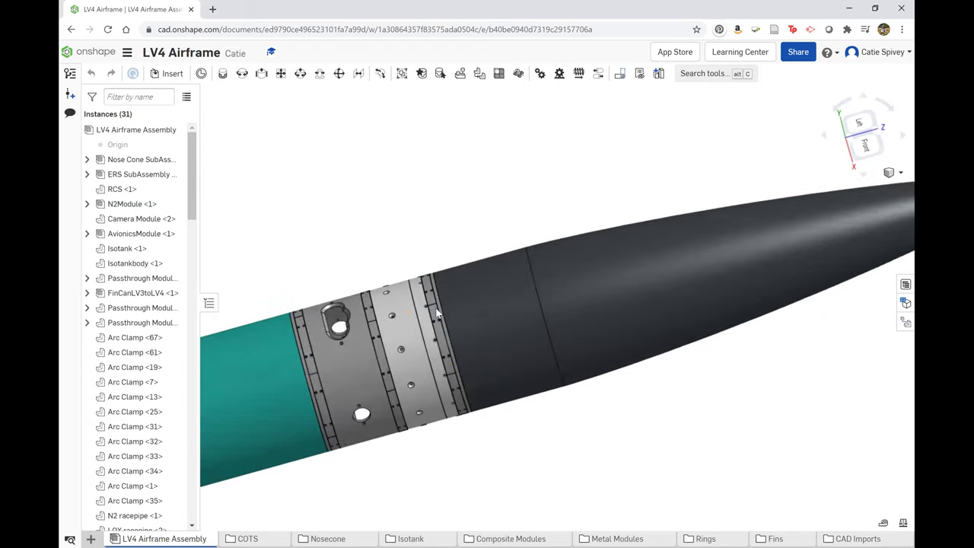
scroll(476, 264, up, 2)
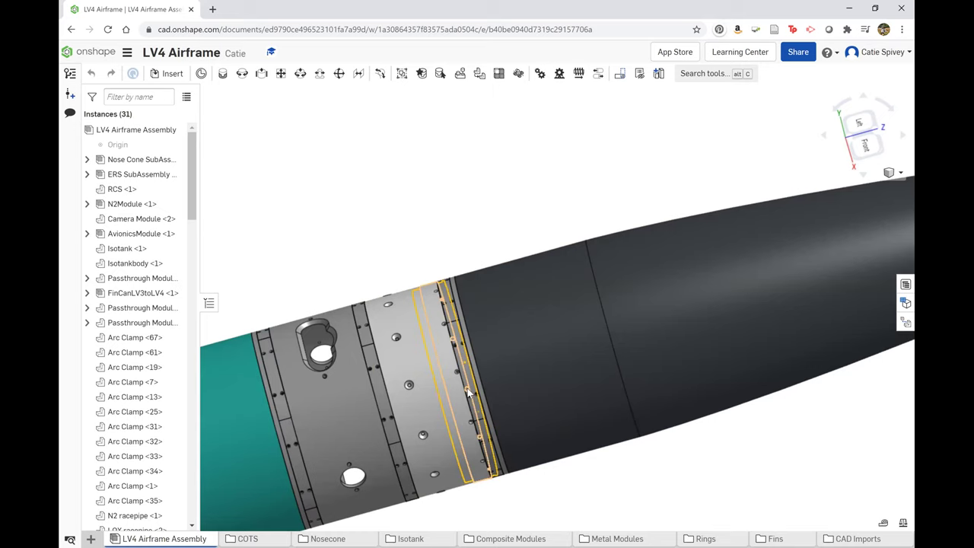
Select the small bracket on the coupler ring behind the nose cone
click(449, 312)
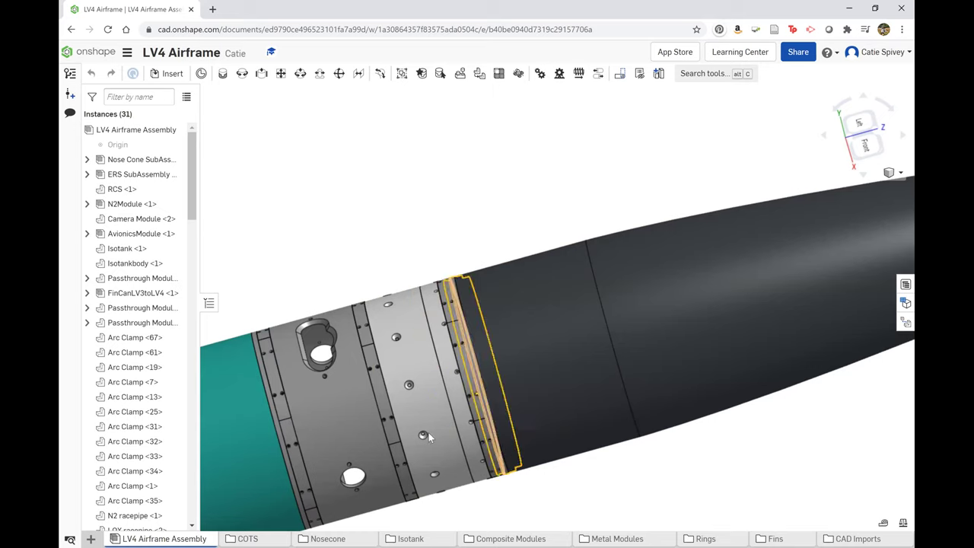
scroll(366, 452, down, 3)
scroll(373, 436, up, 4)
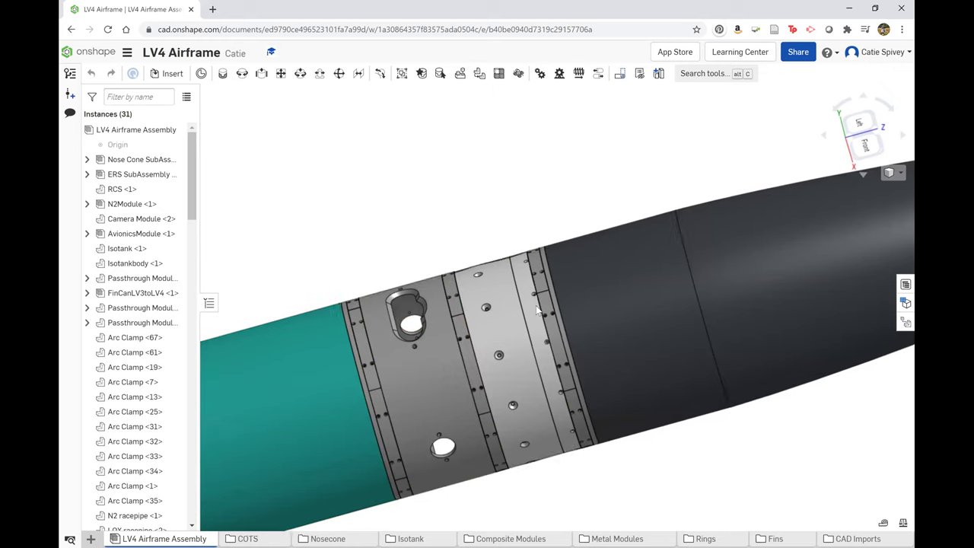
Zoom back along the body over the teal tubes
scroll(398, 397, down, 3)
scroll(469, 408, up, 1)
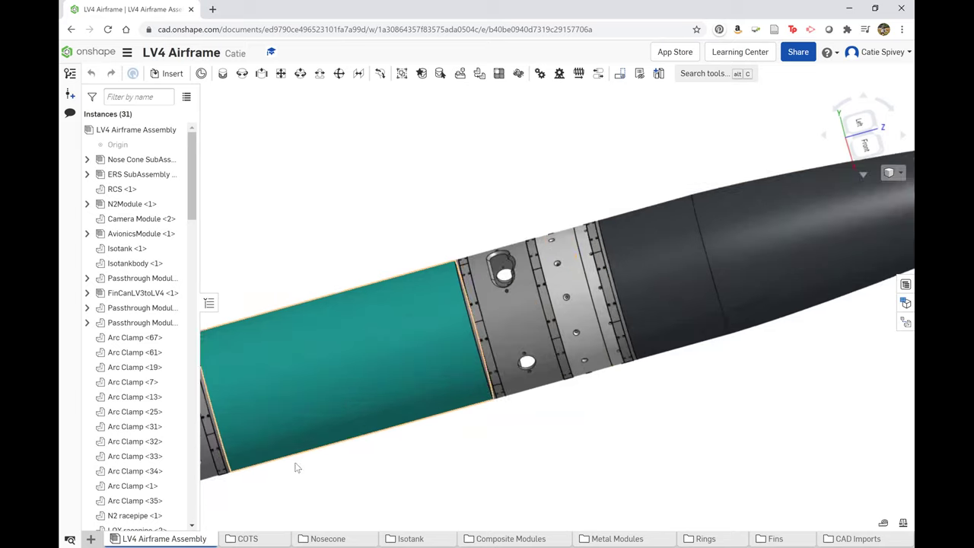
scroll(296, 465, down, 3)
scroll(607, 186, up, 5)
scroll(628, 143, down, 2)
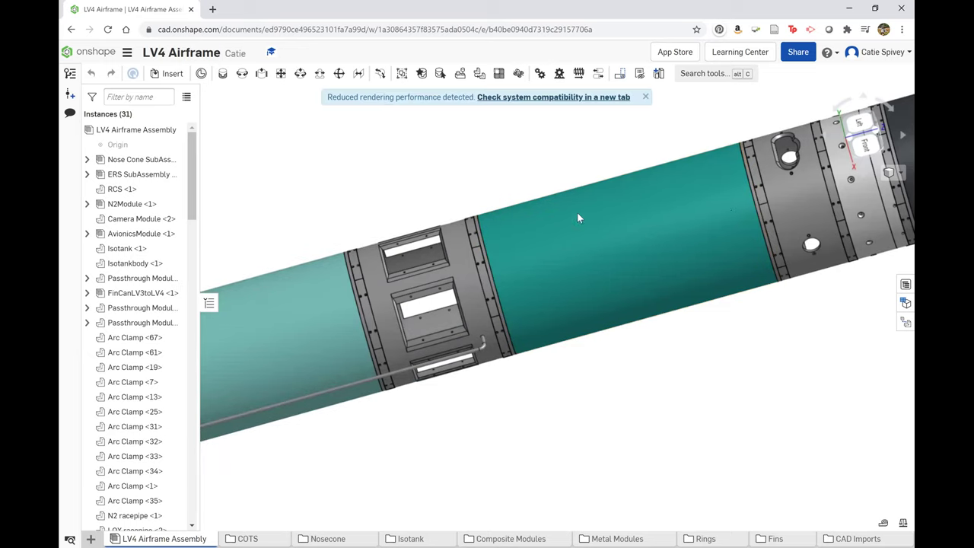
Orbit the windowed ring section into view and zoom to the lattice-patterned tube
right_drag(460, 377, 440, 145)
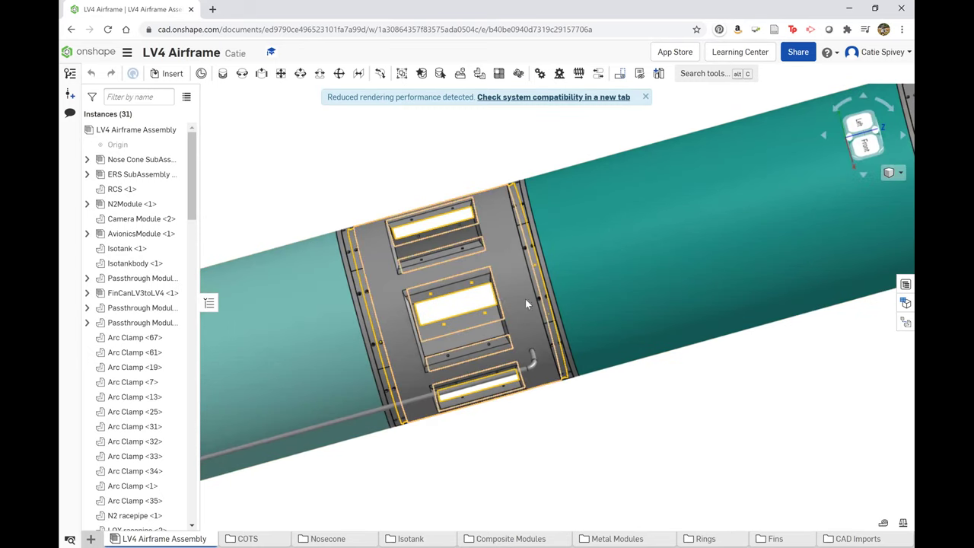
scroll(484, 277, down, 3)
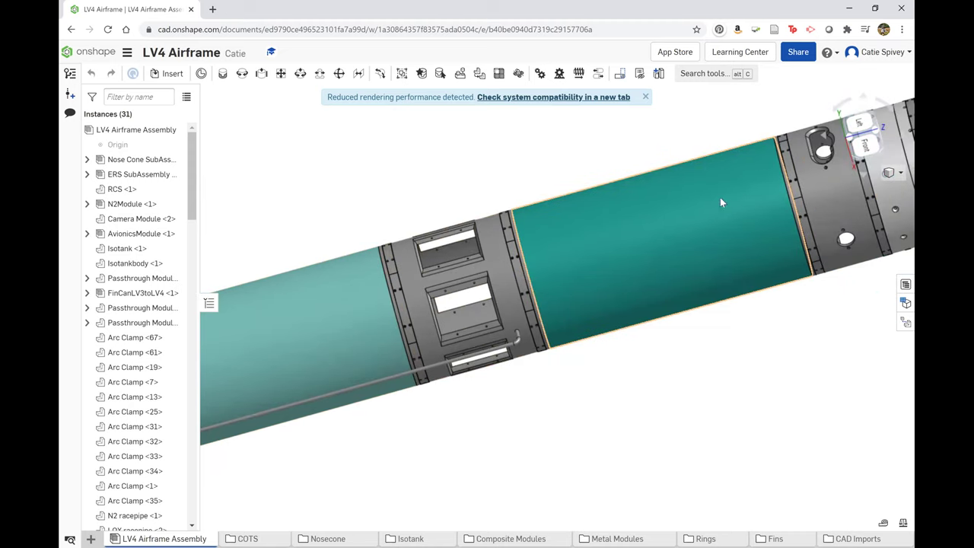
scroll(379, 435, down, 3)
scroll(819, 285, up, 2)
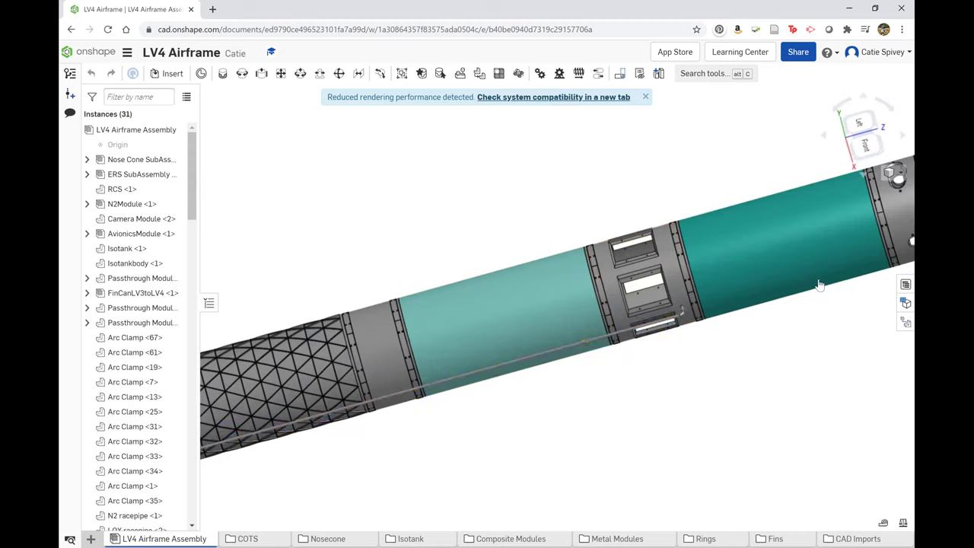
scroll(579, 195, up, 2)
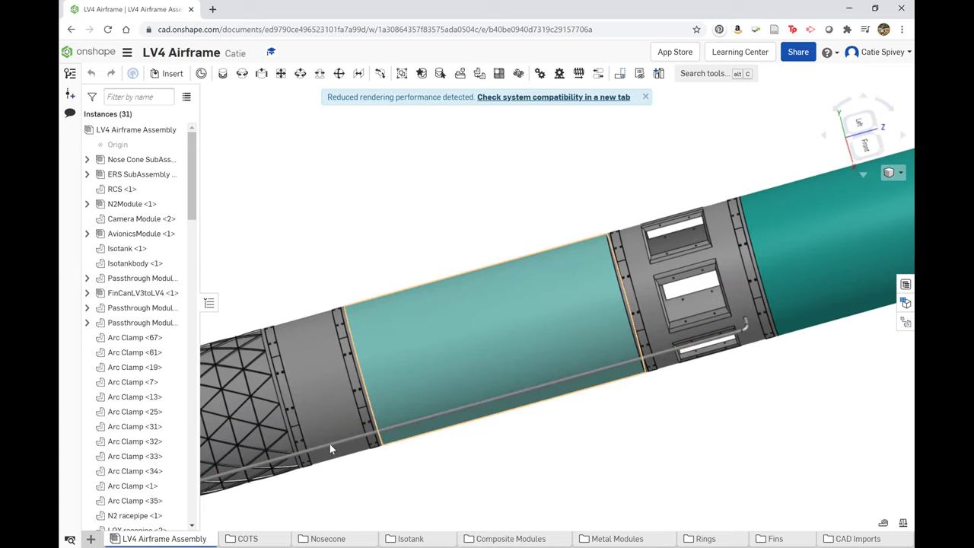
scroll(469, 269, down, 5)
scroll(491, 211, up, 5)
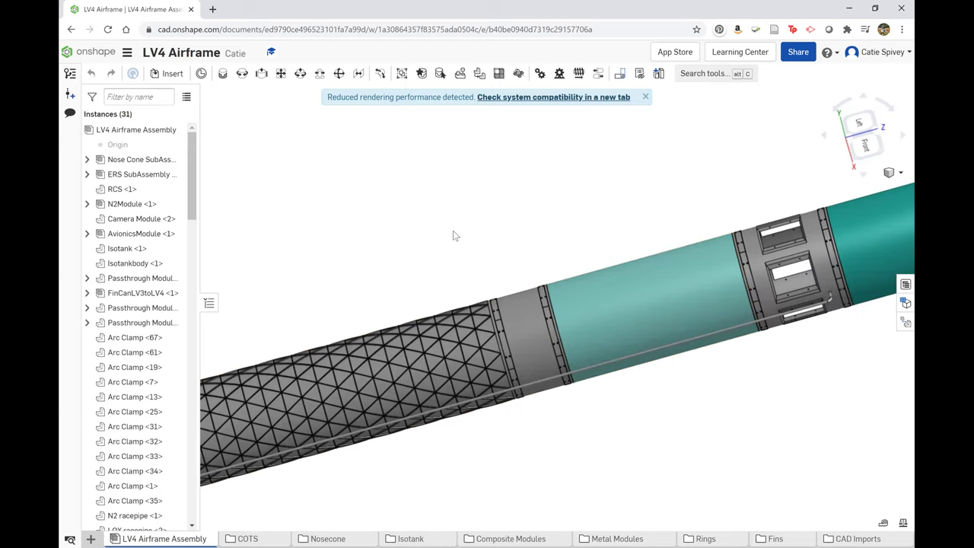
Orbit so the rail sits underneath, then snap to the Front view with Shift+1
right_drag(530, 279, 373, 450)
scroll(378, 260, up, 5)
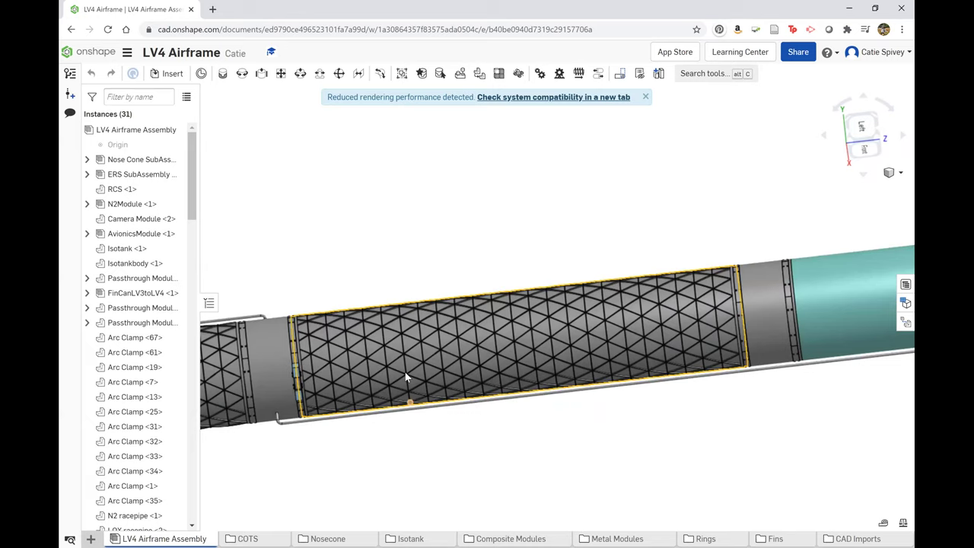
key(shift+1)
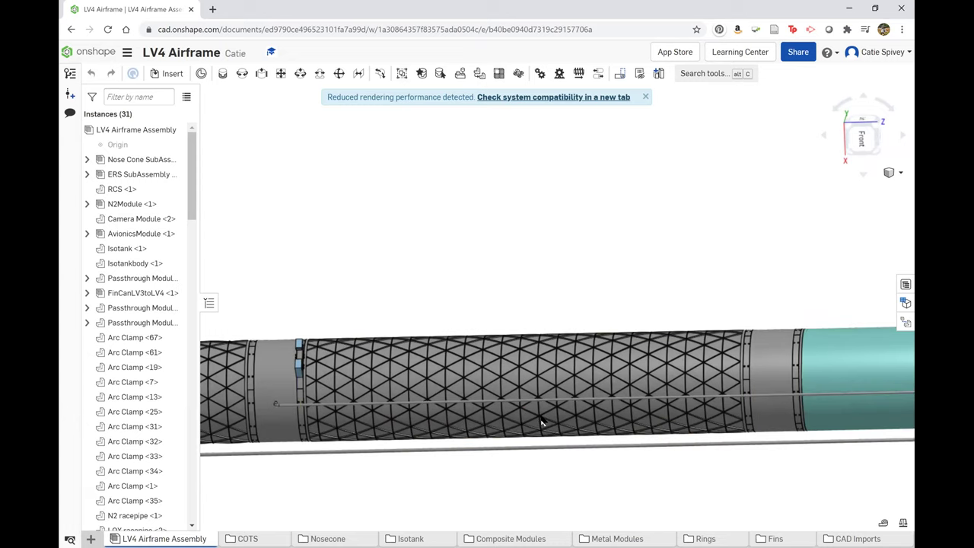
Zoom and orbit onto the grey band joining the lattice tubes and its blue clips
scroll(409, 250, up, 2)
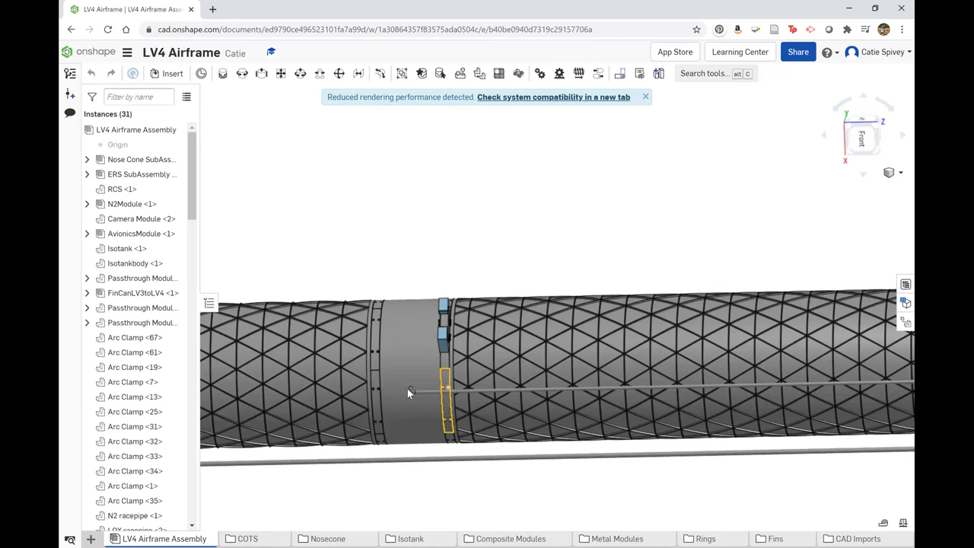
scroll(533, 358, down, 3)
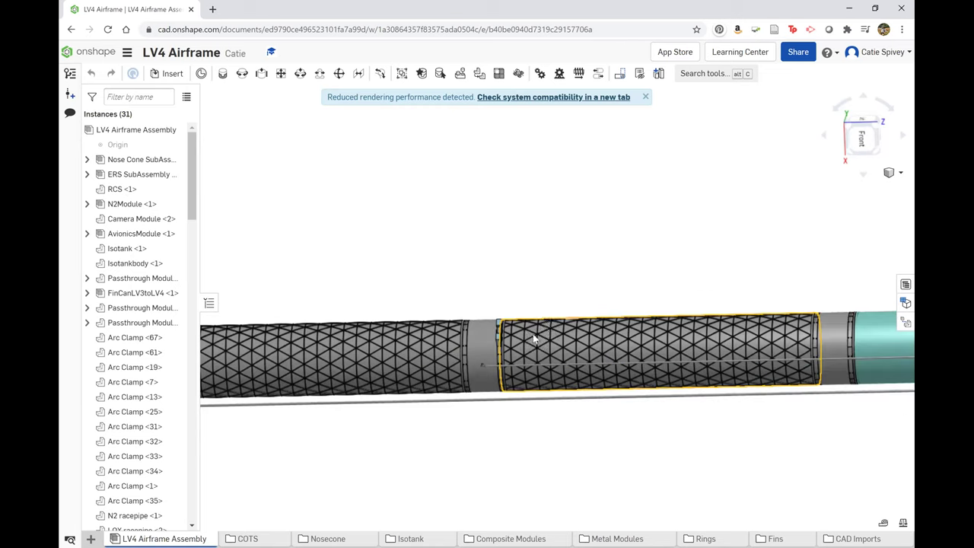
scroll(495, 339, up, 1)
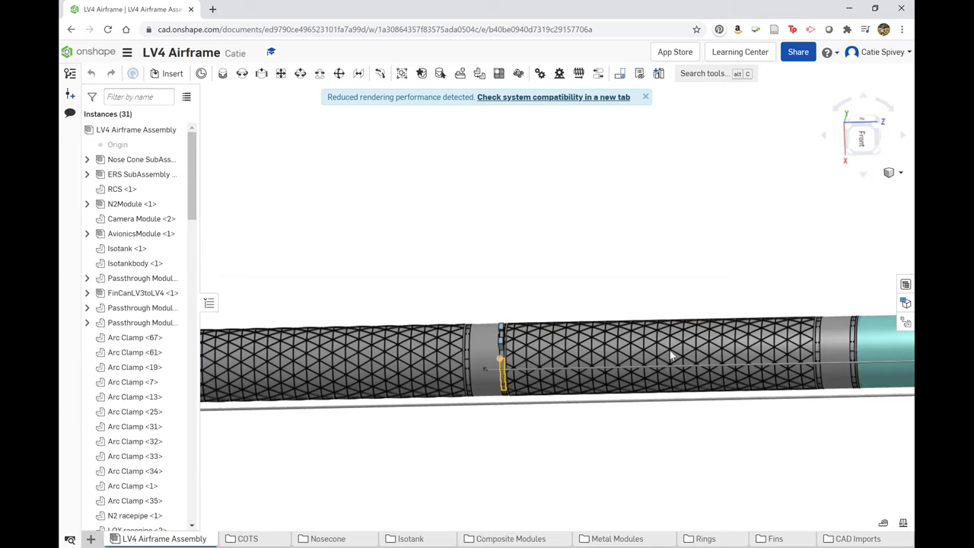
scroll(498, 353, up, 2)
right_drag(522, 282, 521, 317)
Zoom and orbit along the lattice tube toward the rocket's tail end
scroll(480, 323, up, 2)
scroll(521, 317, up, 2)
scroll(361, 325, down, 10)
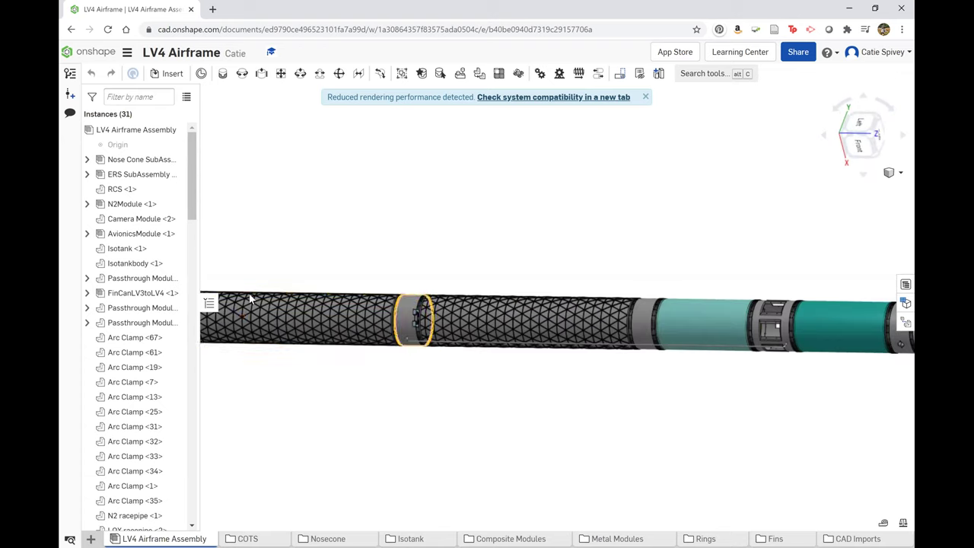
scroll(417, 279, up, 3)
scroll(417, 280, up, 2)
right_drag(415, 304, 409, 329)
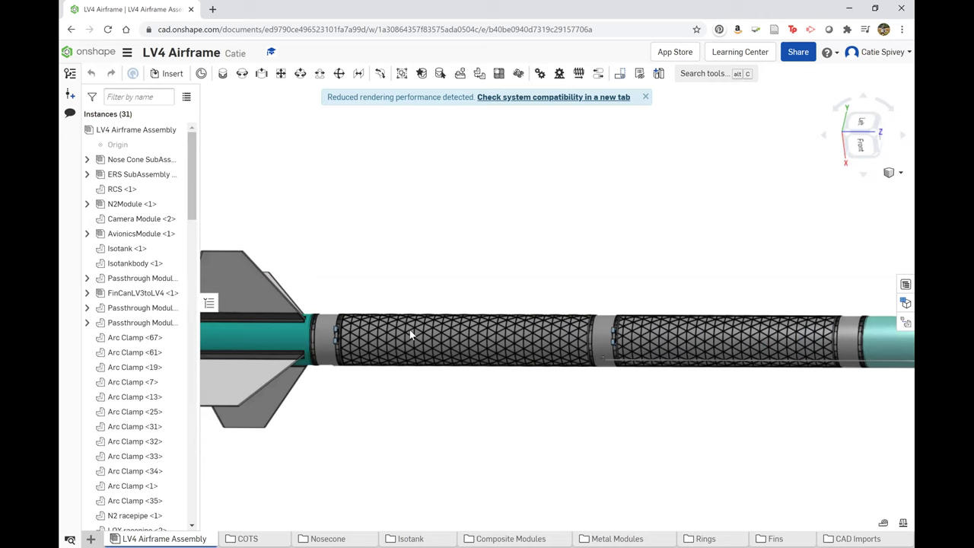
scroll(364, 342, up, 2)
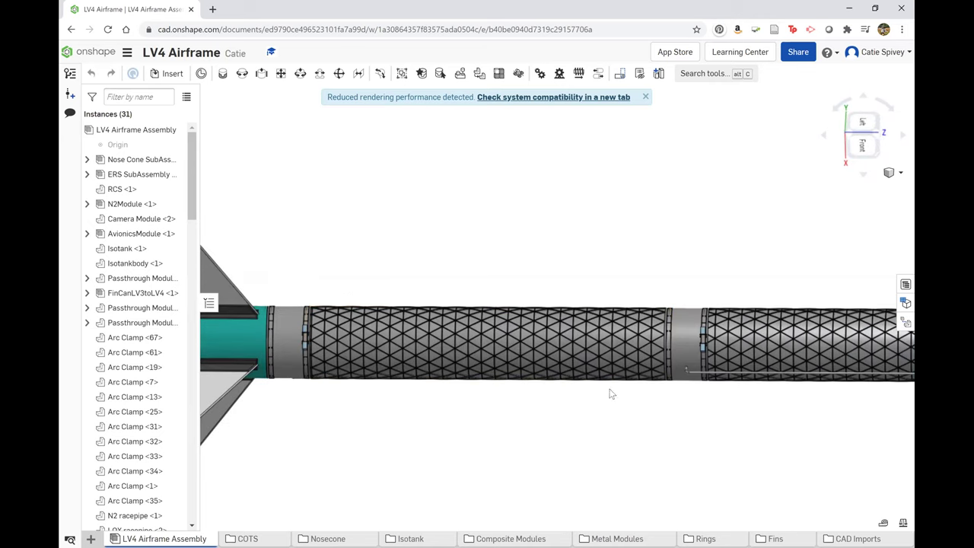
scroll(608, 394, up, 1)
scroll(305, 353, down, 3)
scroll(435, 304, up, 2)
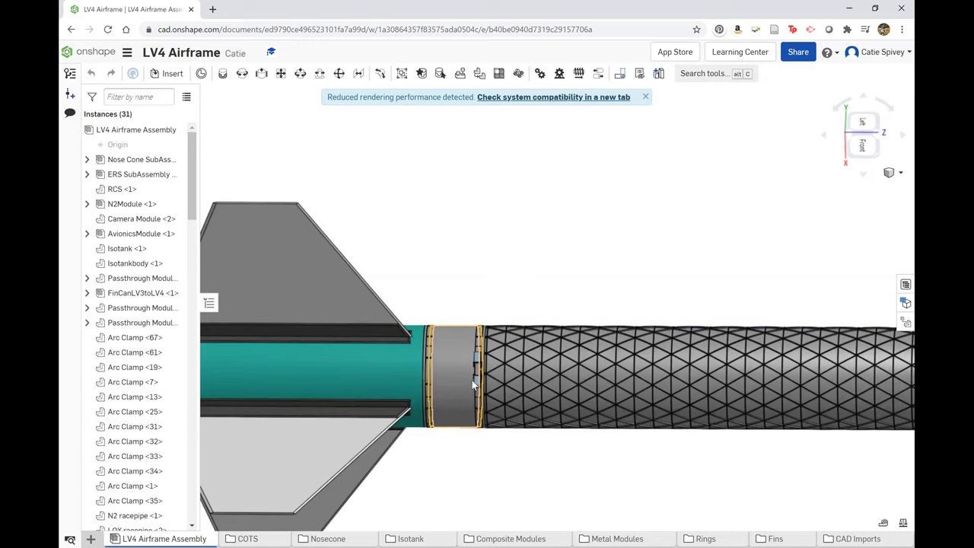
View the teal fin can and its swept fins from slightly above
right_drag(471, 380, 527, 282)
scroll(498, 332, down, 5)
scroll(527, 282, down, 3)
scroll(556, 415, up, 4)
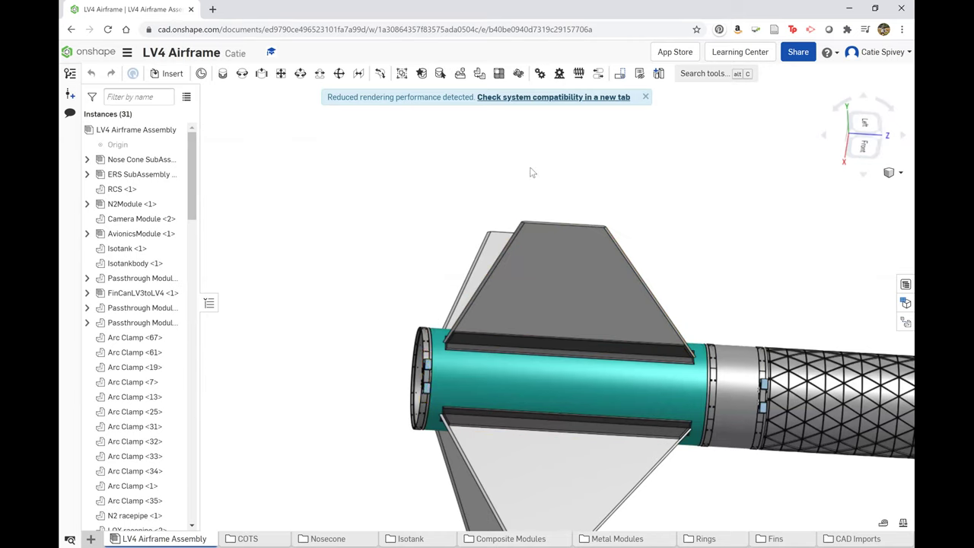
scroll(837, 405, down, 2)
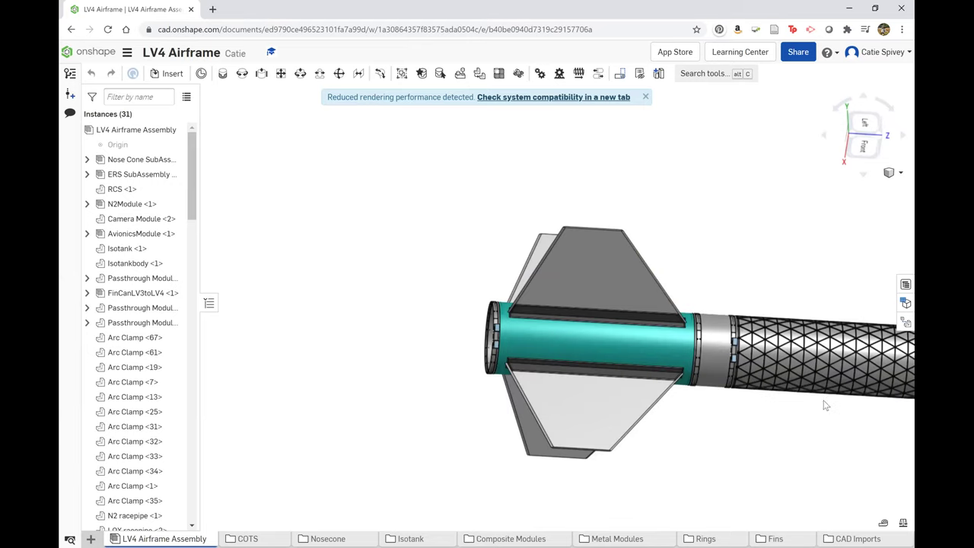
scroll(670, 266, up, 3)
scroll(639, 224, down, 3)
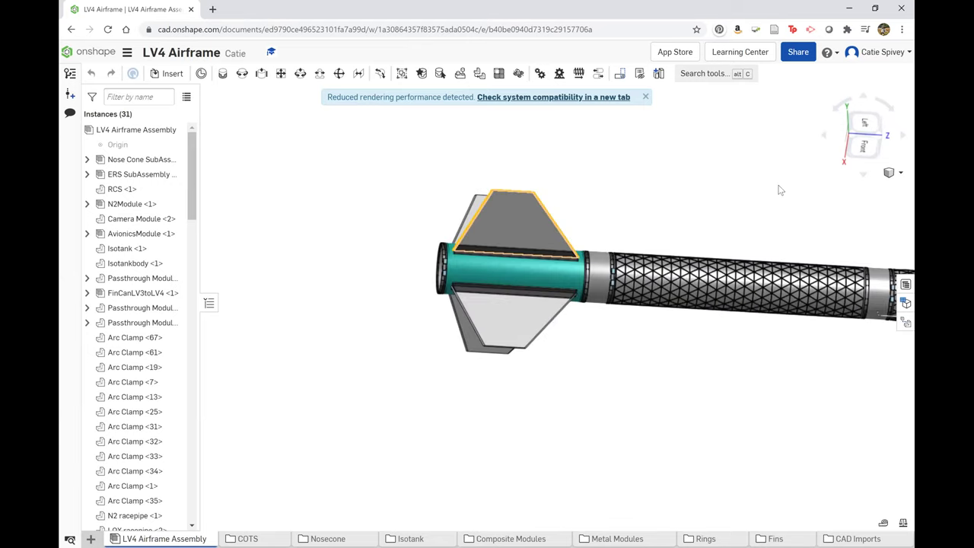